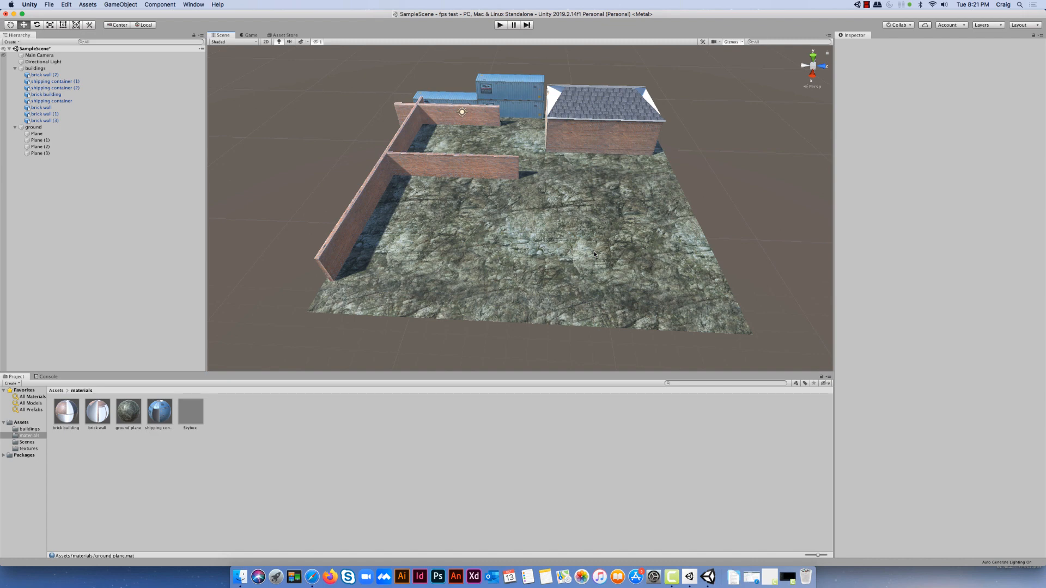
Inspect the colliders on the ground planes, brick walls and brick building in the scene
{"action": "left_click", "coordinate": [595, 254]}
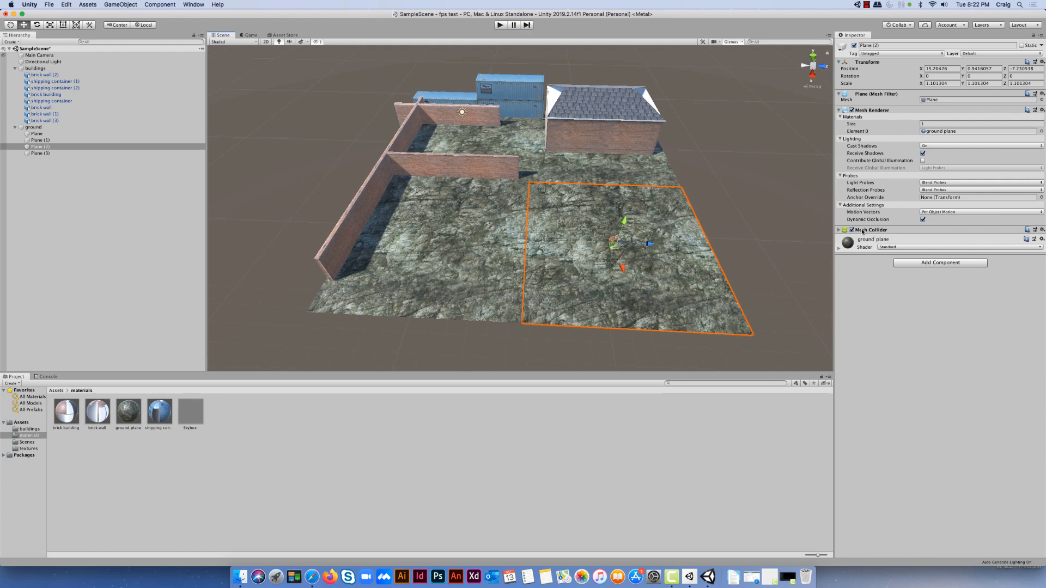
{"action": "left_click", "coordinate": [476, 261]}
{"action": "left_click", "coordinate": [481, 155]}
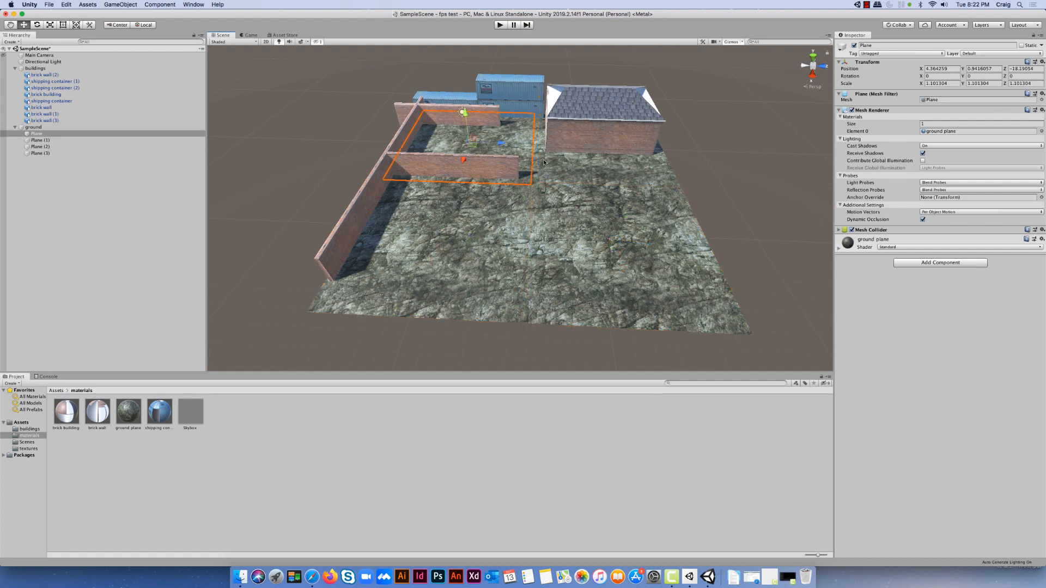
{"action": "left_click", "coordinate": [578, 174]}
{"action": "left_click", "coordinate": [466, 120]}
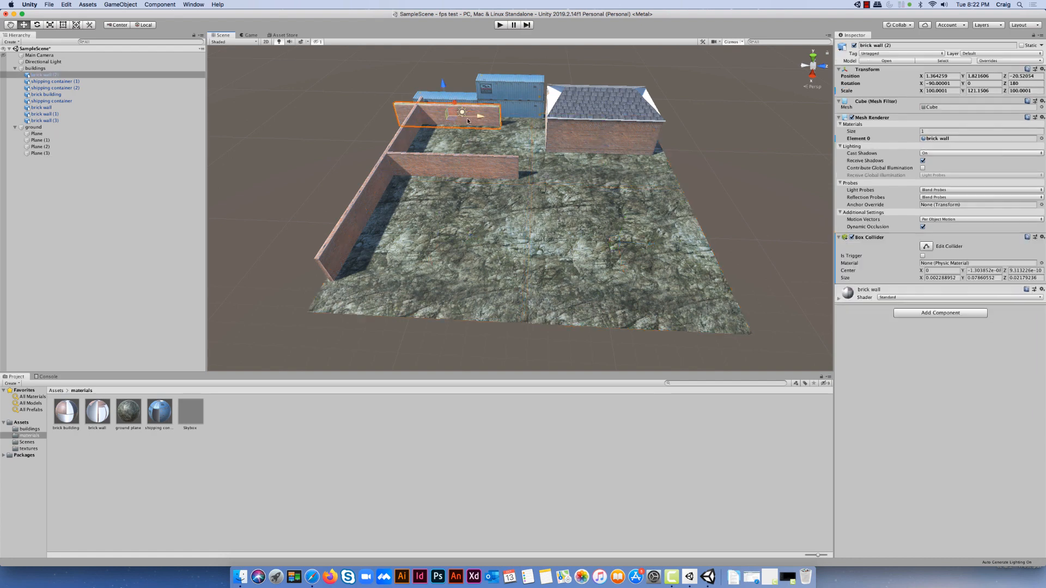
{"action": "left_click", "coordinate": [474, 165]}
{"action": "left_click", "coordinate": [561, 139]}
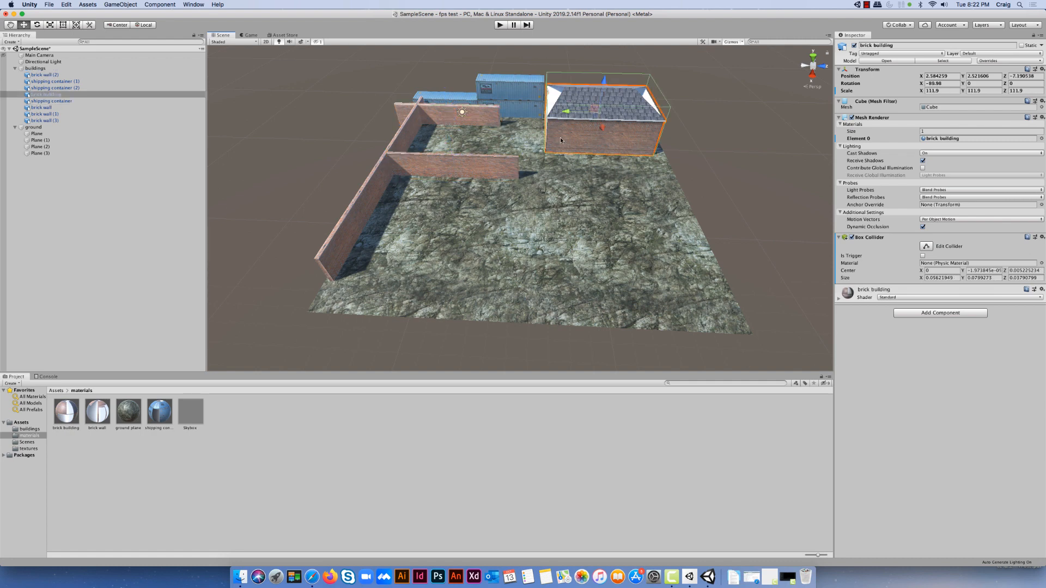
{"action": "left_click", "coordinate": [402, 140]}
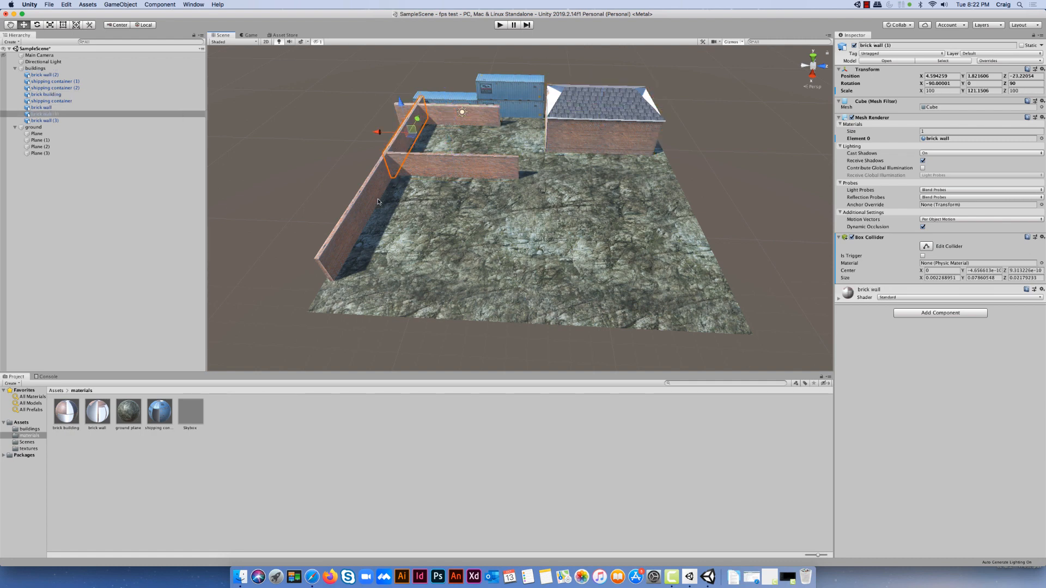
{"action": "left_click", "coordinate": [376, 188]}
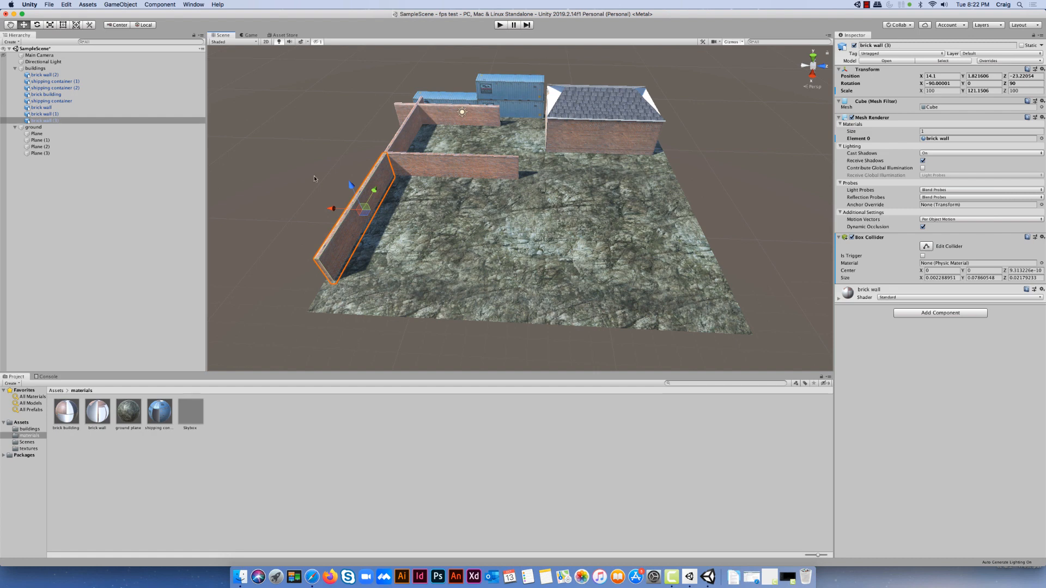
Collapse the ground and buildings groups in the scene hierarchy
{"action": "left_click", "coordinate": [15, 127]}
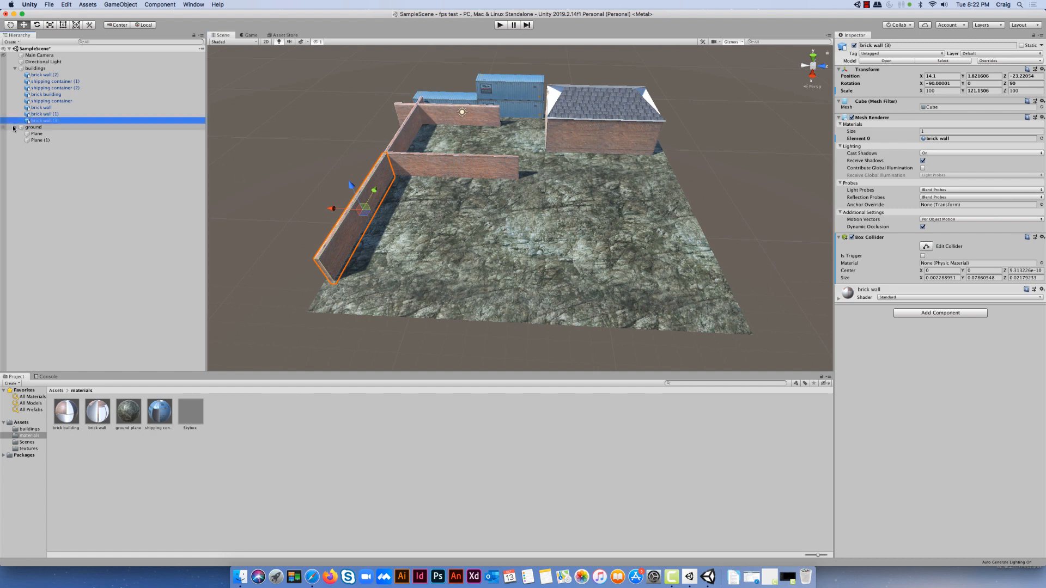
{"action": "left_click", "coordinate": [15, 68]}
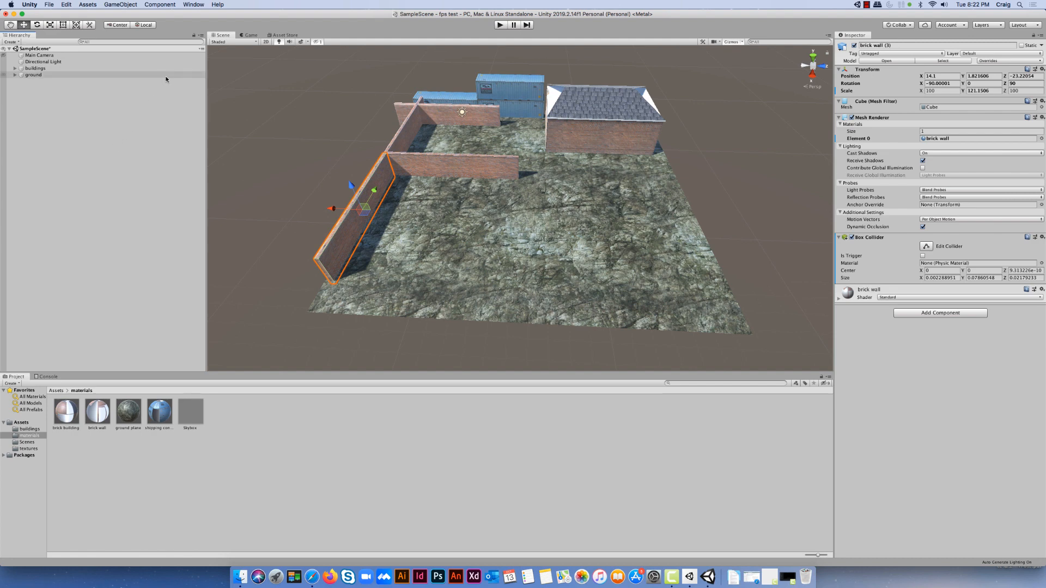
Search the Asset Store for "standard asset" and open the Standard Assets (for Unity 2018.4) page
{"action": "left_click", "coordinate": [283, 36]}
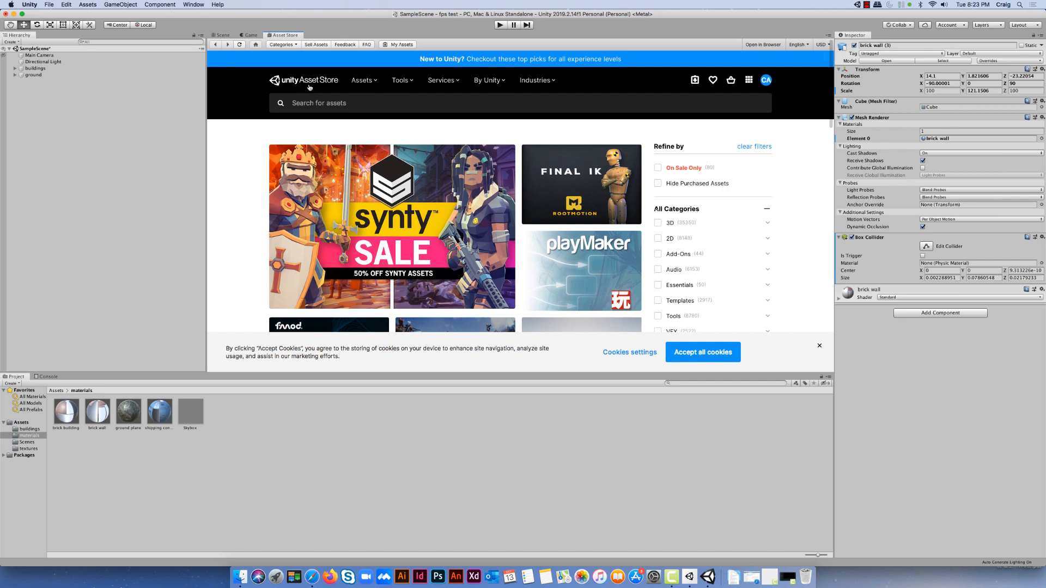
{"action": "left_click", "coordinate": [349, 104]}
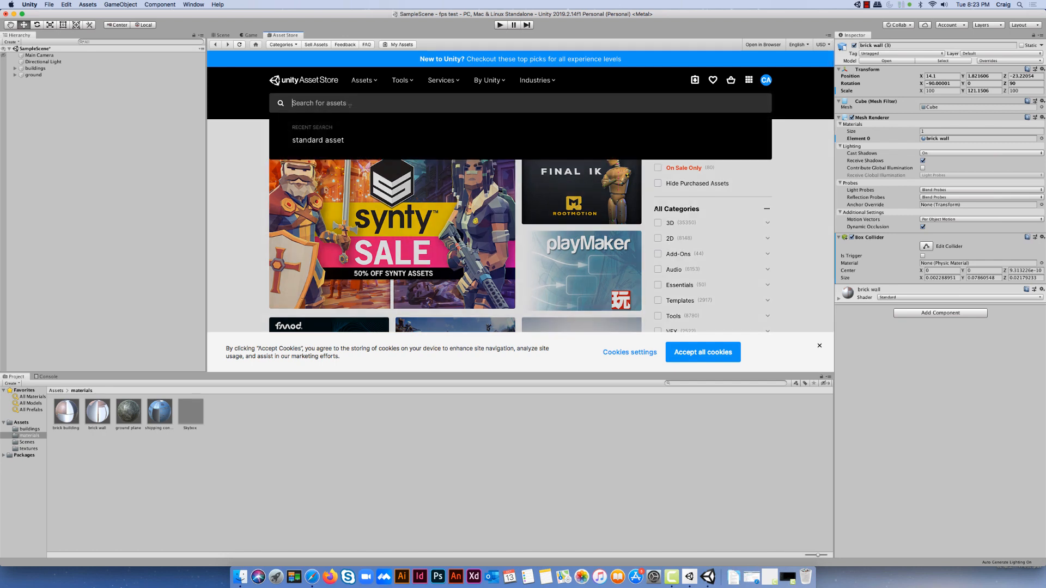
{"action": "left_click", "coordinate": [336, 143]}
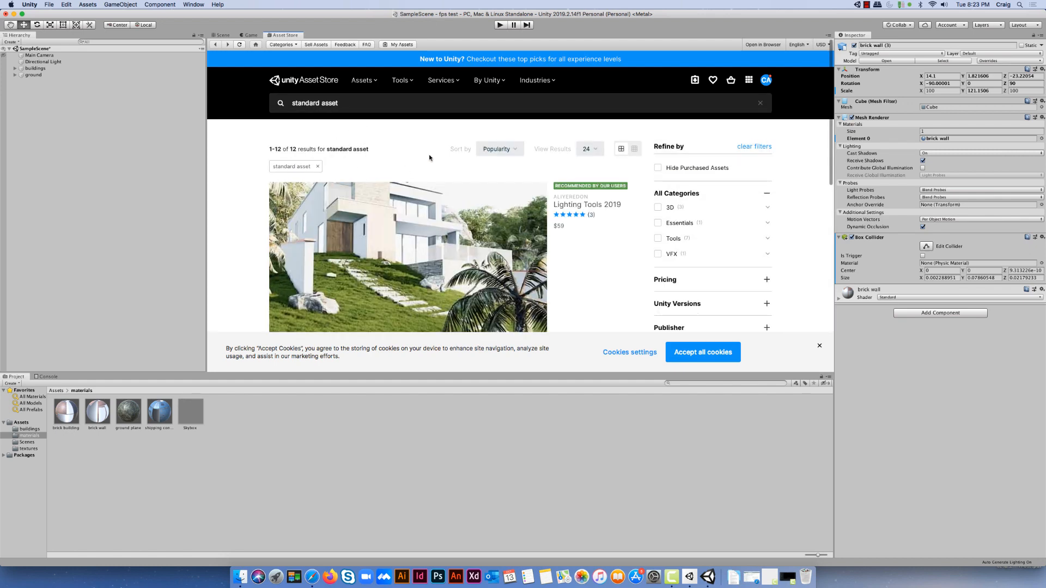
{"action": "scroll", "coordinate": [429, 159], "scroll_direction": "down", "scroll_amount": 5}
{"action": "scroll", "coordinate": [429, 158], "scroll_direction": "down", "scroll_amount": 3}
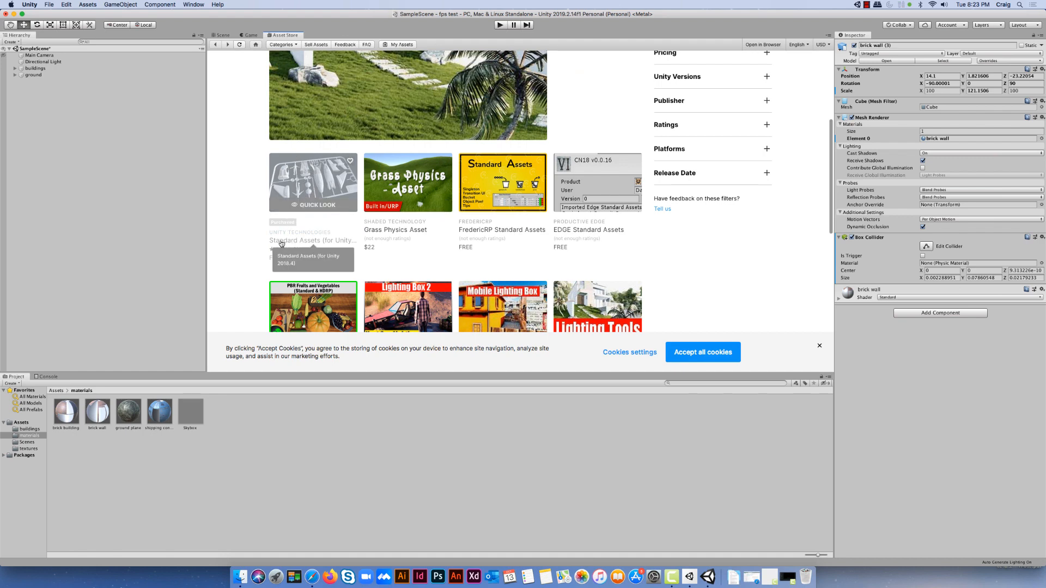
{"action": "left_click", "coordinate": [313, 185]}
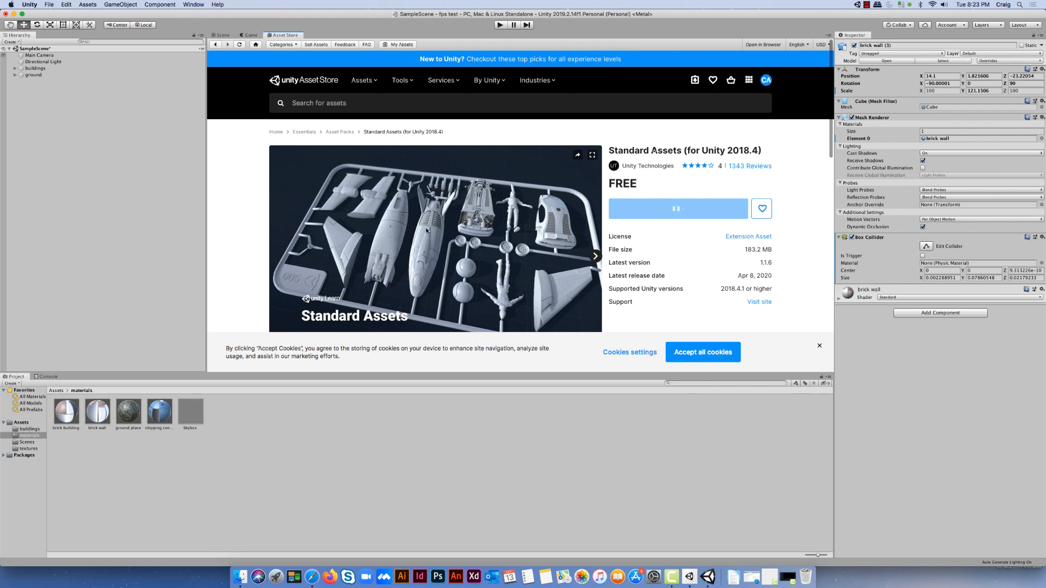
Accept the cookies and import the complete Standard Assets package into the project
{"action": "left_click", "coordinate": [706, 353]}
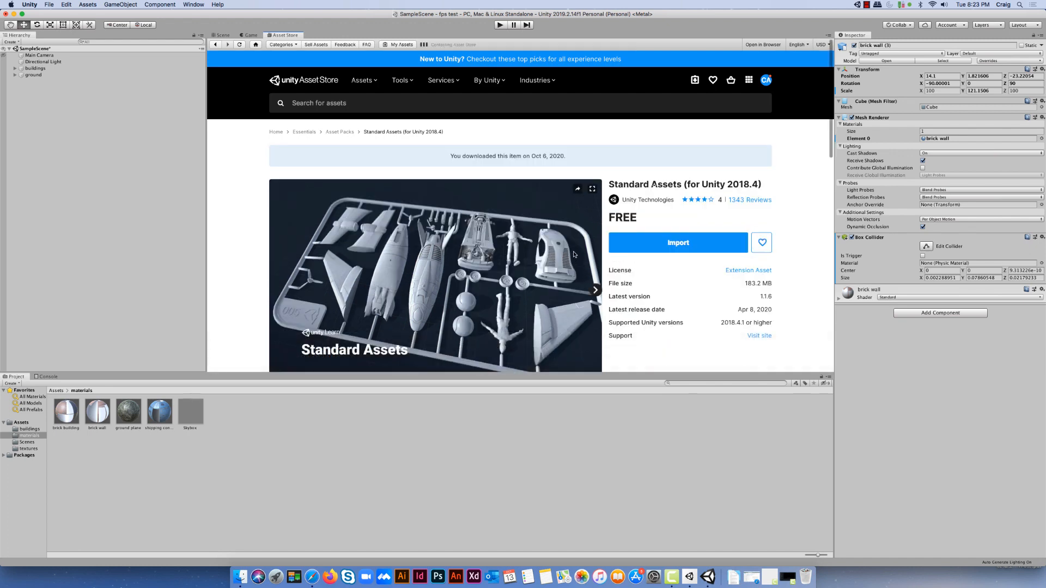
{"action": "left_click", "coordinate": [643, 240]}
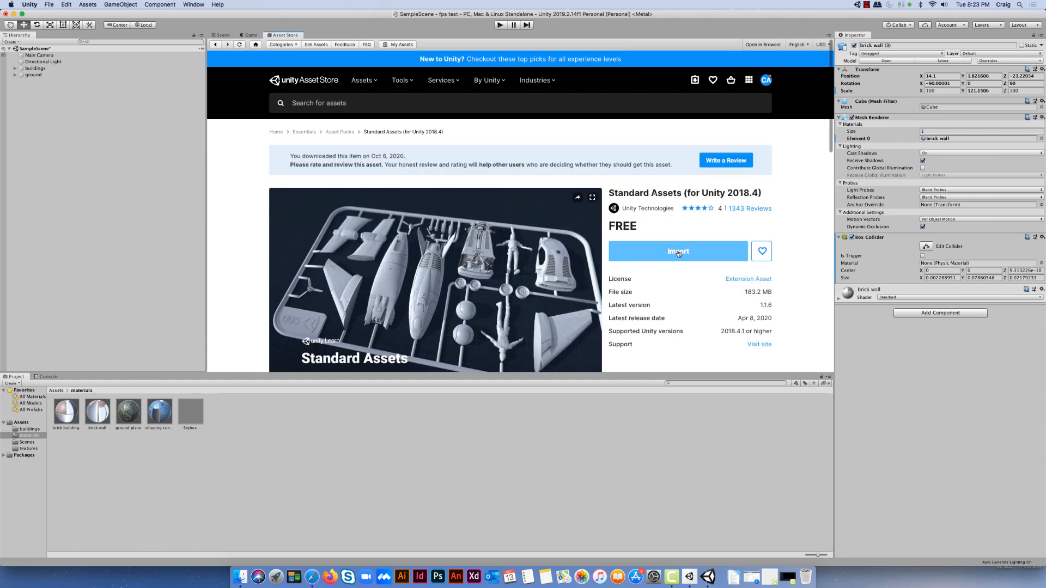
{"action": "left_click", "coordinate": [678, 252]}
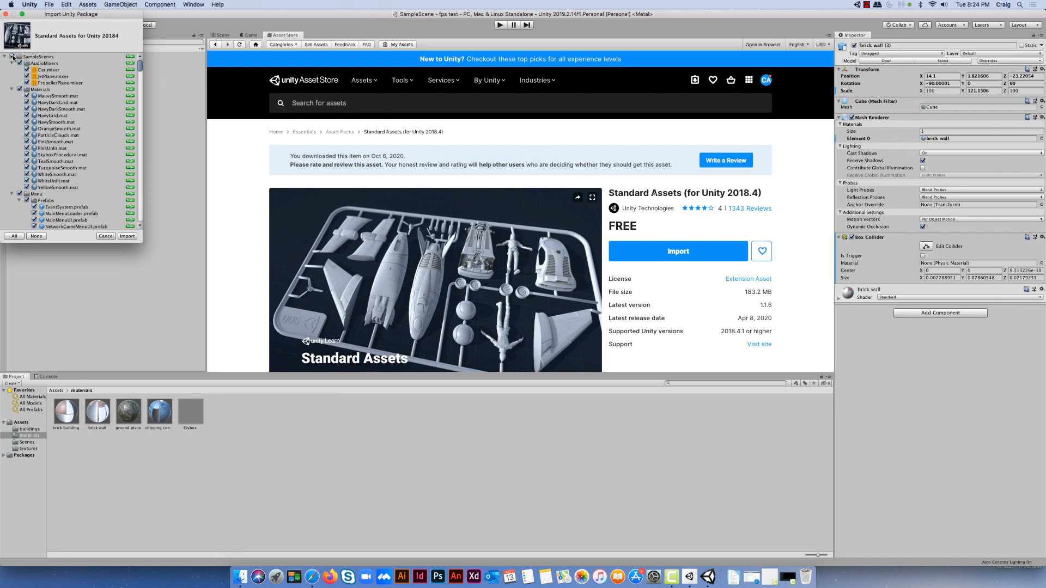
{"action": "left_click", "coordinate": [121, 236]}
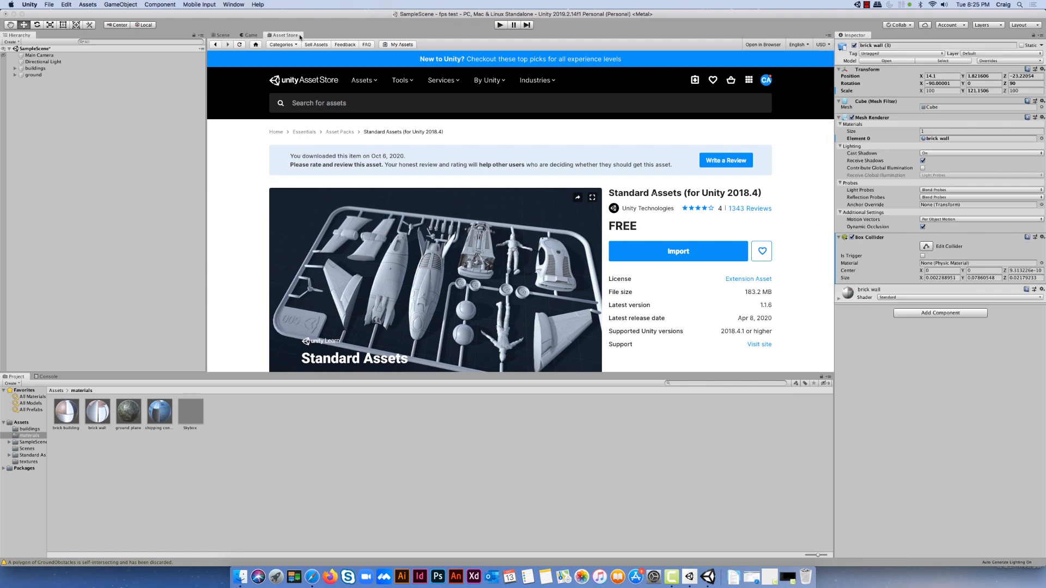
Return to the Scene view, deselect the wall and open the project folder Standard Assets > Characters > FirstPersonCharacter > Prefabs
{"action": "left_click", "coordinate": [222, 36]}
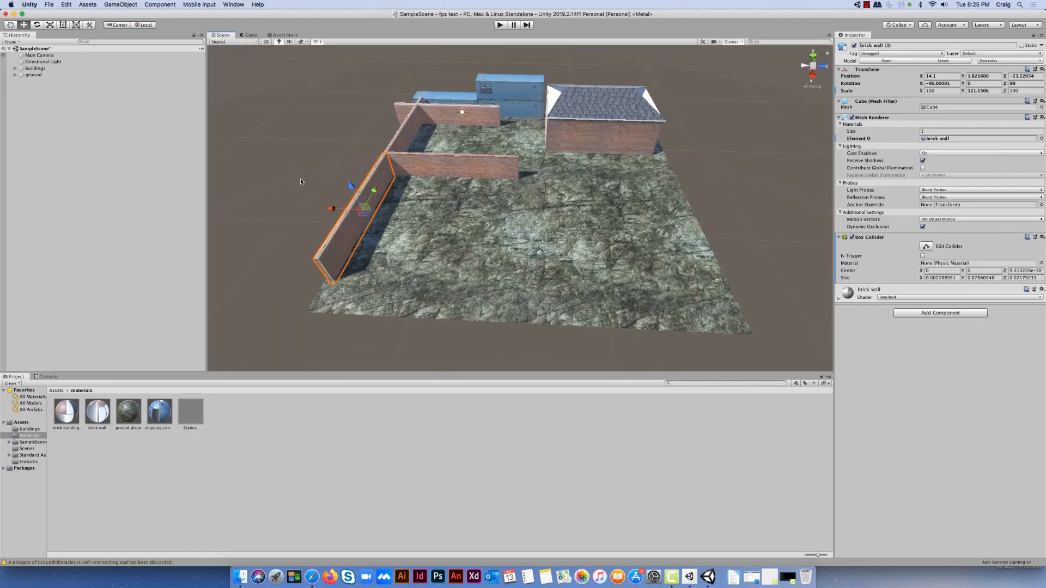
{"action": "left_click", "coordinate": [281, 317]}
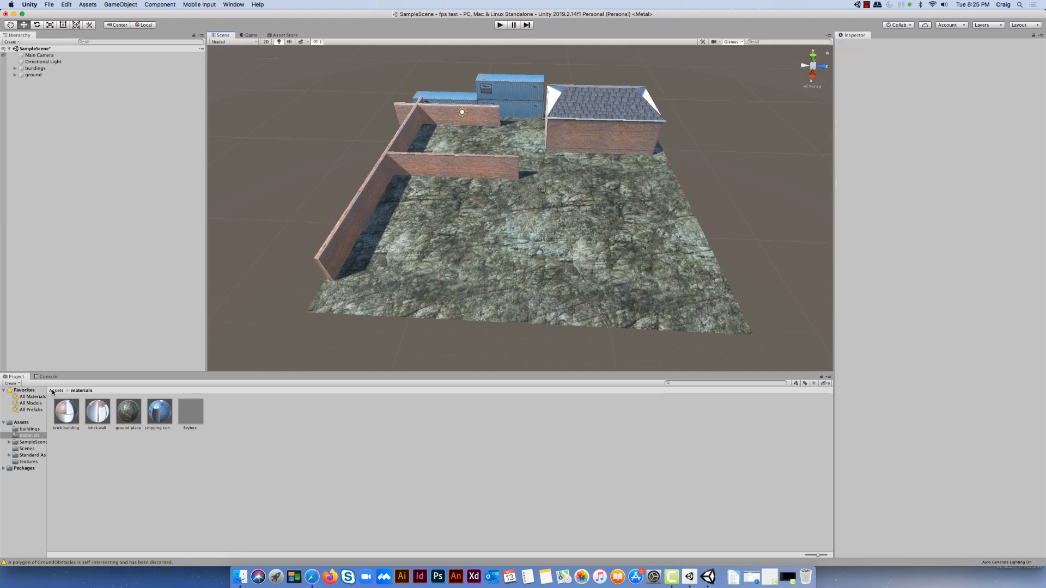
{"action": "left_click", "coordinate": [54, 391]}
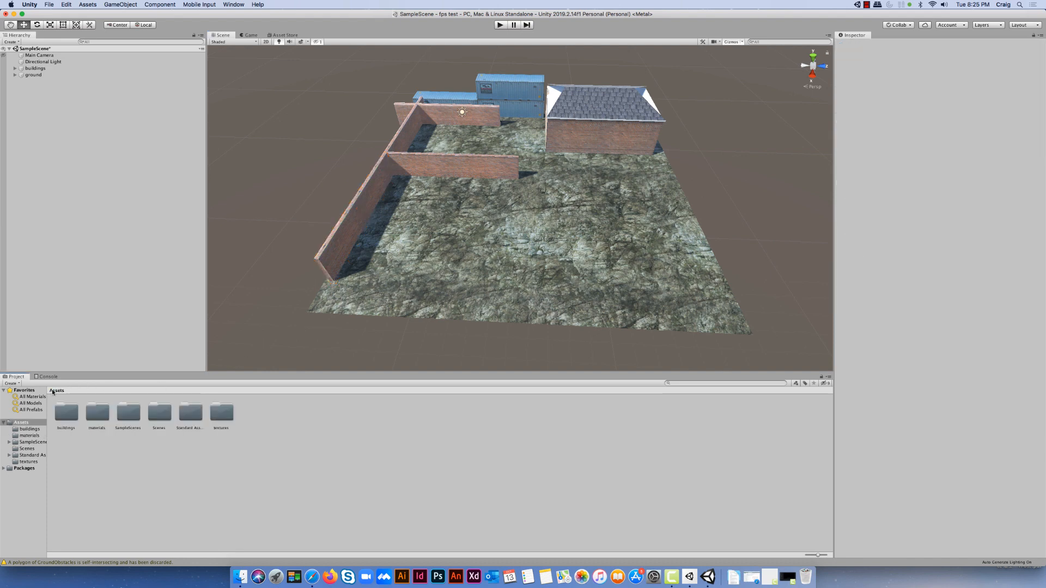
{"action": "left_click", "coordinate": [195, 420]}
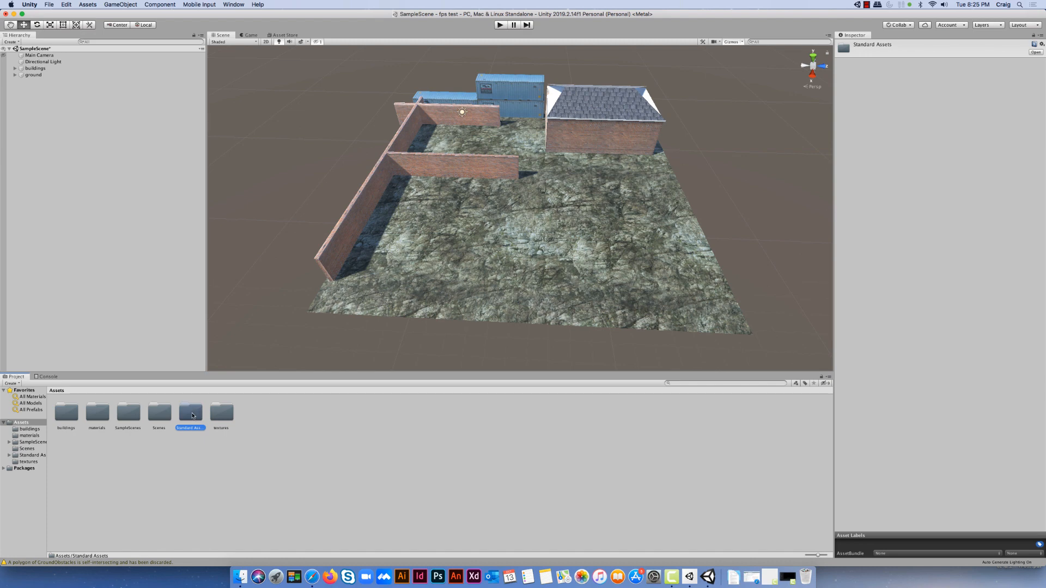
{"action": "double_click", "coordinate": [190, 414]}
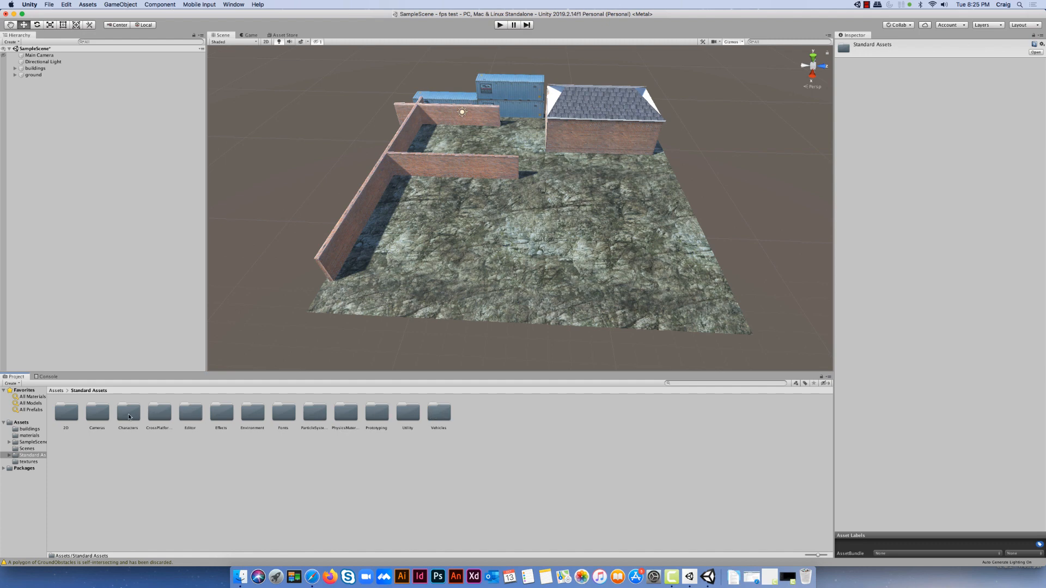
{"action": "double_click", "coordinate": [129, 414]}
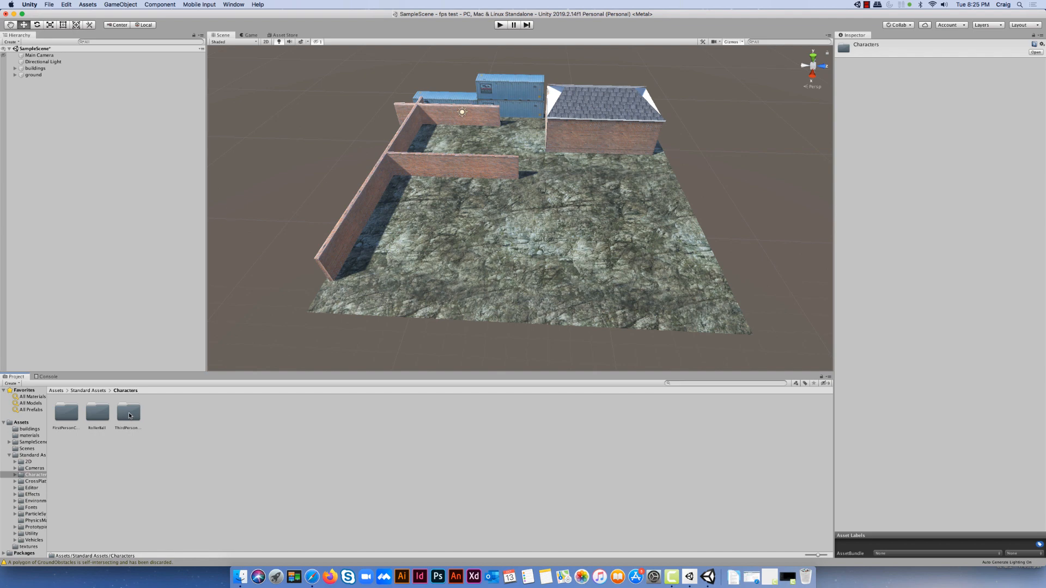
{"action": "double_click", "coordinate": [66, 428]}
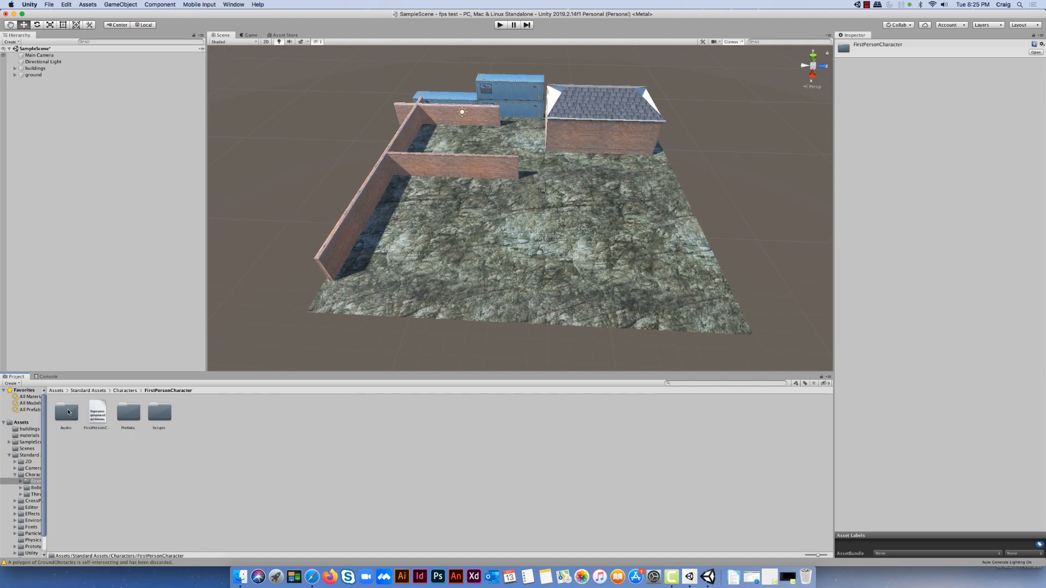
{"action": "left_click", "coordinate": [128, 415]}
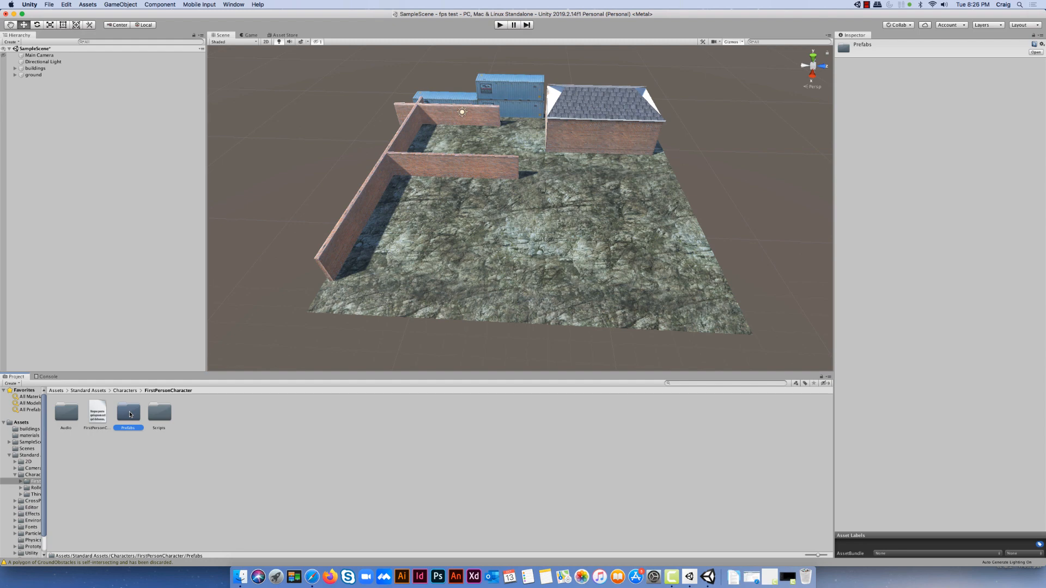
{"action": "double_click", "coordinate": [131, 415]}
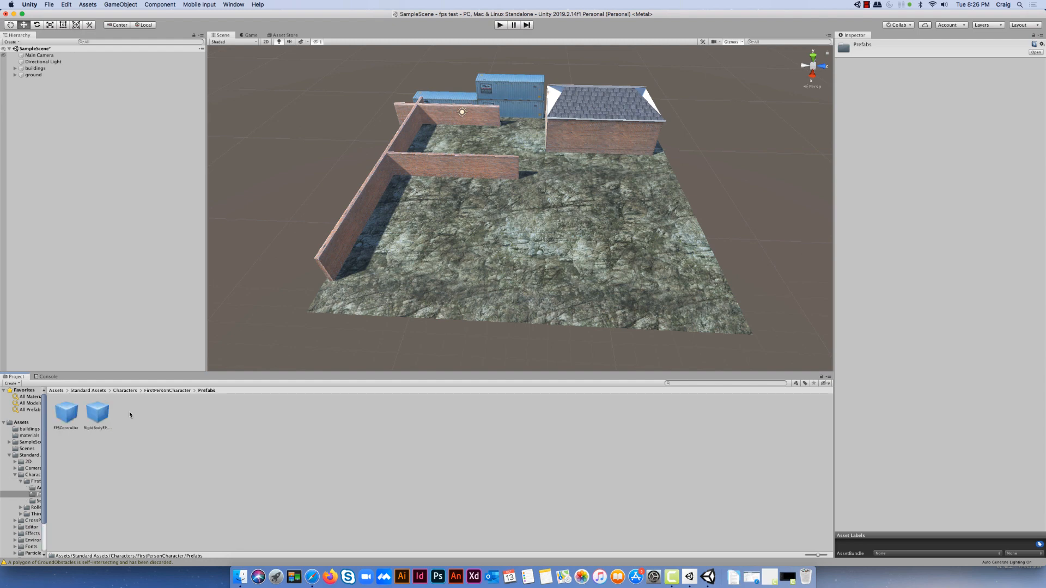
Place the FPSController prefab on the ground between the brick walls and raise it to about Y 1.13
{"action": "left_click", "coordinate": [68, 415]}
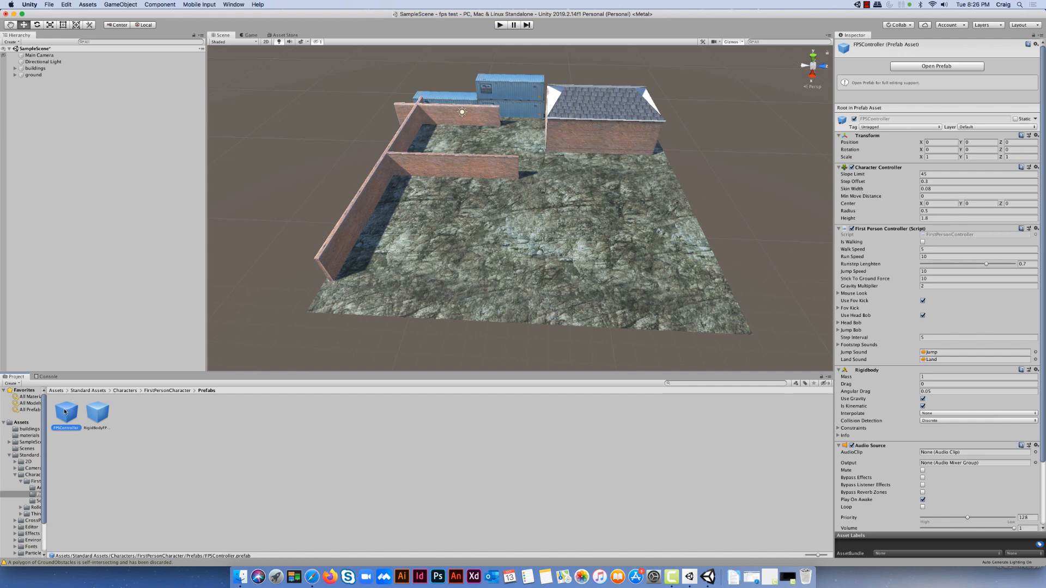
{"action": "left_click_drag", "start_coordinate": [68, 415], "coordinate": [477, 137]}
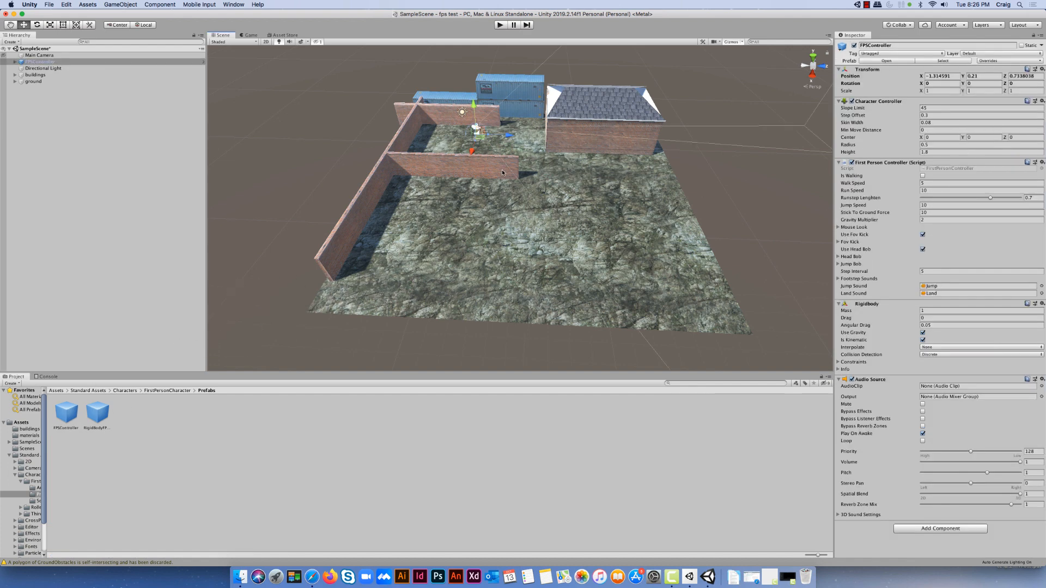
{"action": "scroll", "coordinate": [489, 194], "scroll_direction": "up", "scroll_amount": 5}
{"action": "middle_click_drag", "start_coordinate": [474, 104], "coordinate": [480, 164]}
{"action": "scroll", "coordinate": [484, 200], "scroll_direction": "up", "scroll_amount": 4}
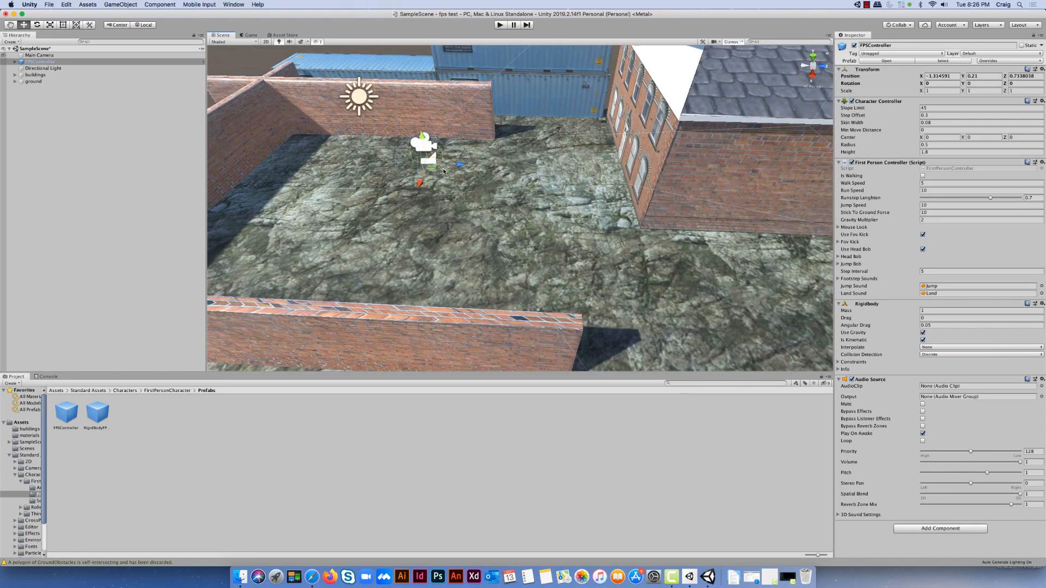
{"action": "scroll", "coordinate": [439, 185], "scroll_direction": "up", "scroll_amount": 4}
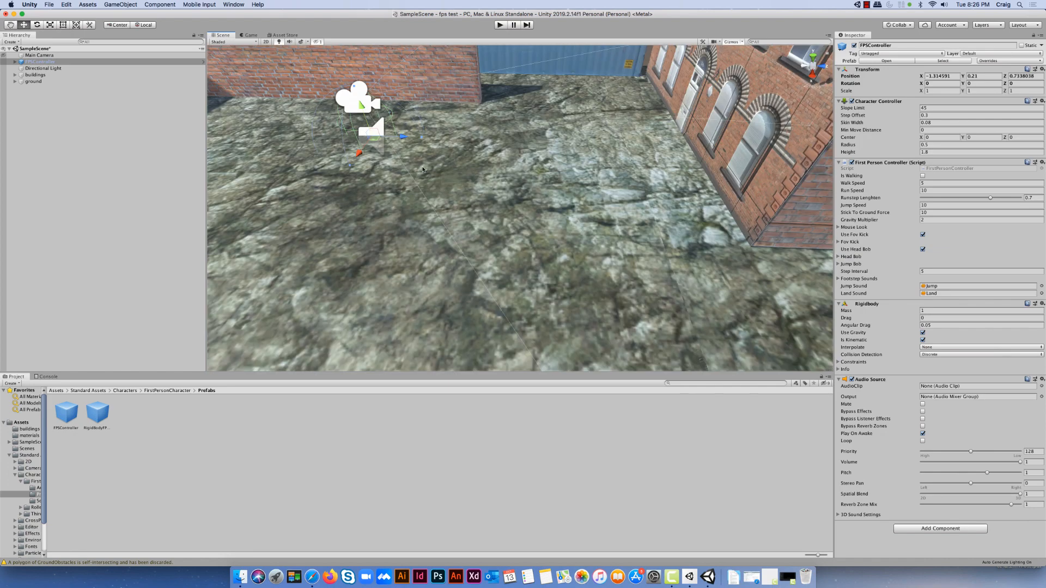
{"action": "scroll", "coordinate": [423, 175], "scroll_direction": "down", "scroll_amount": 5}
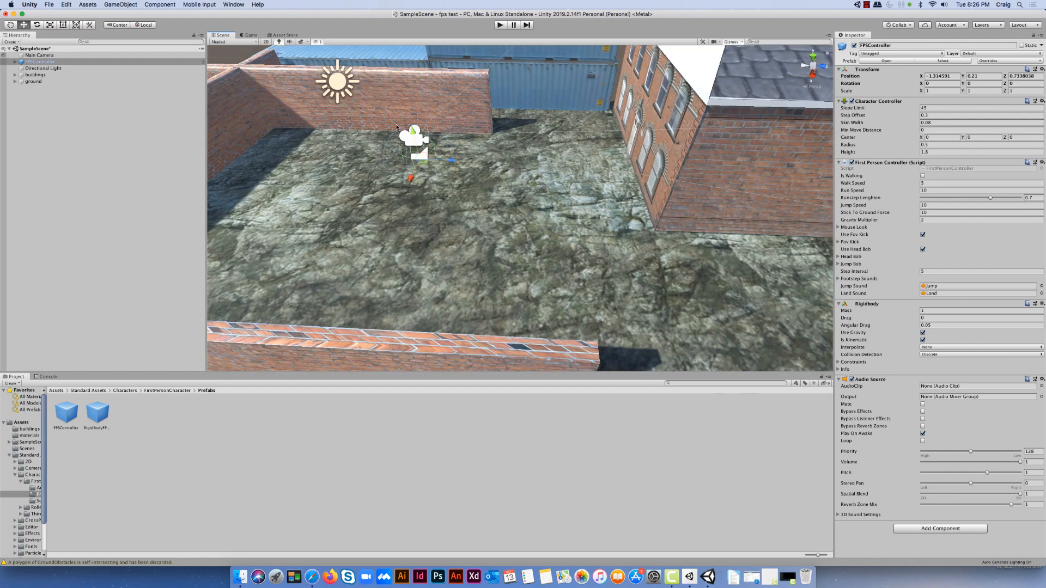
{"action": "left_click_drag", "start_coordinate": [414, 132], "coordinate": [417, 103]}
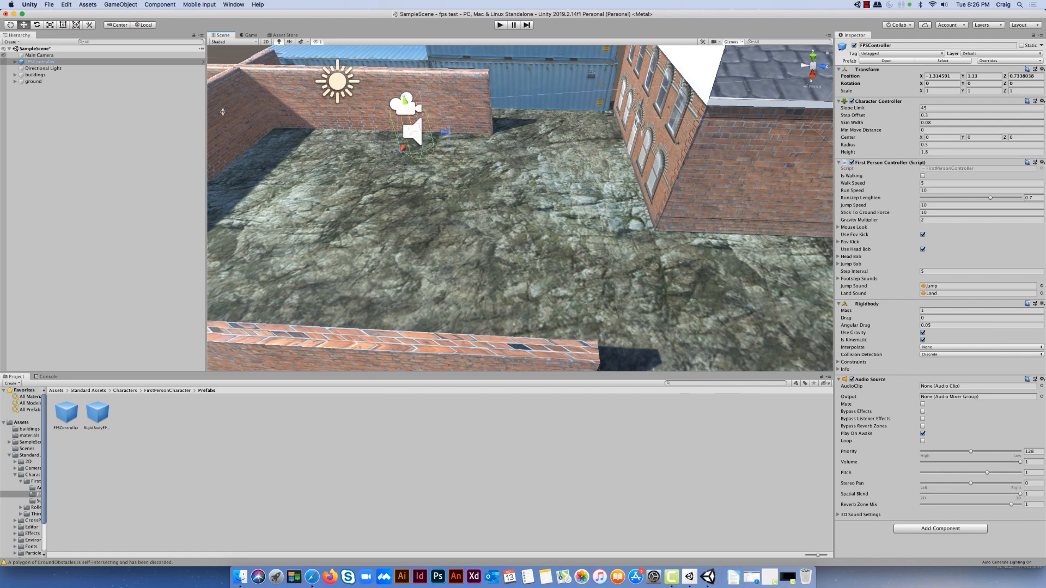
Scale the FPSController uniformly to about 0.64 and lower it to about Y 0.8
{"action": "left_click", "coordinate": [50, 25]}
{"action": "left_click_drag", "start_coordinate": [413, 132], "coordinate": [424, 137]}
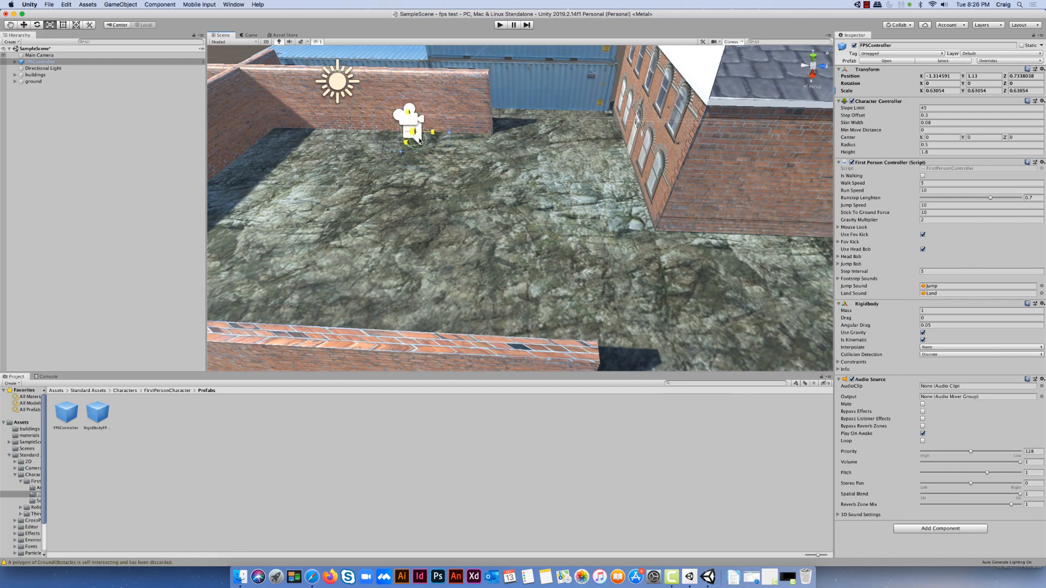
{"action": "left_click", "coordinate": [23, 25]}
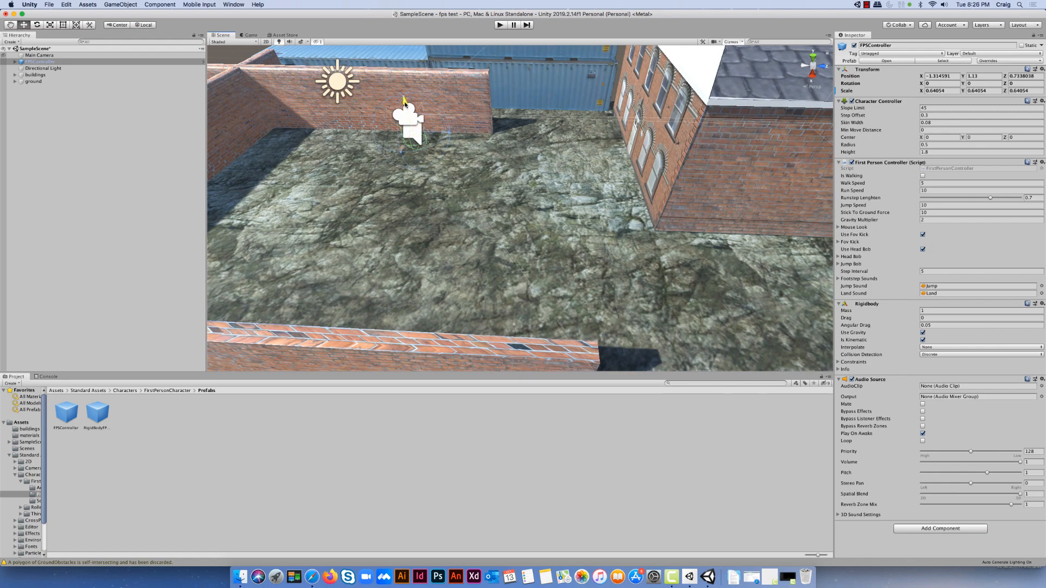
{"action": "left_click_drag", "start_coordinate": [405, 102], "coordinate": [407, 113]}
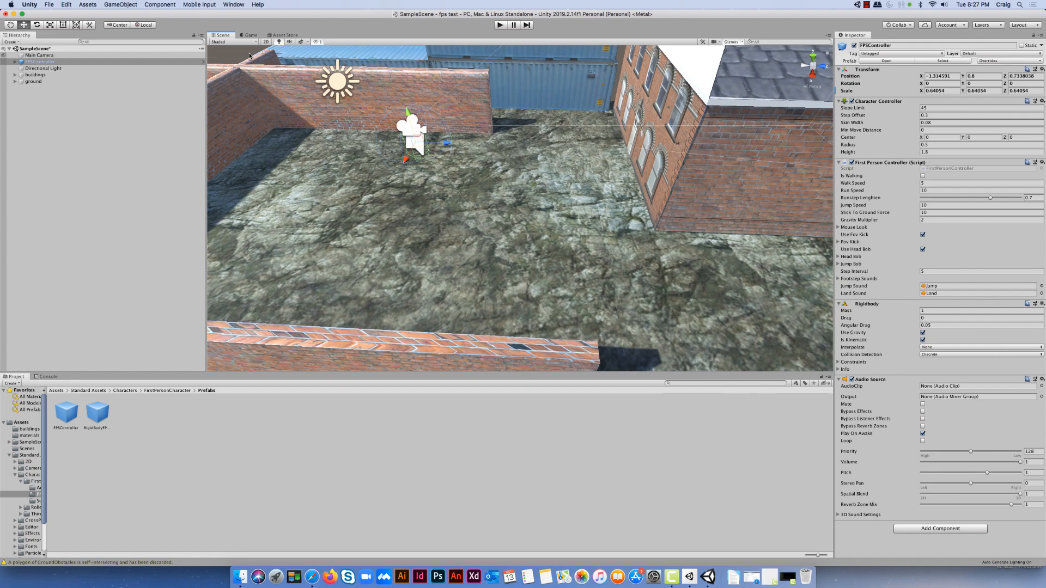
Run the scene in the Game view and walk the first-person character past the blue containers into the passage beside the brick wall
{"action": "left_click", "coordinate": [248, 36]}
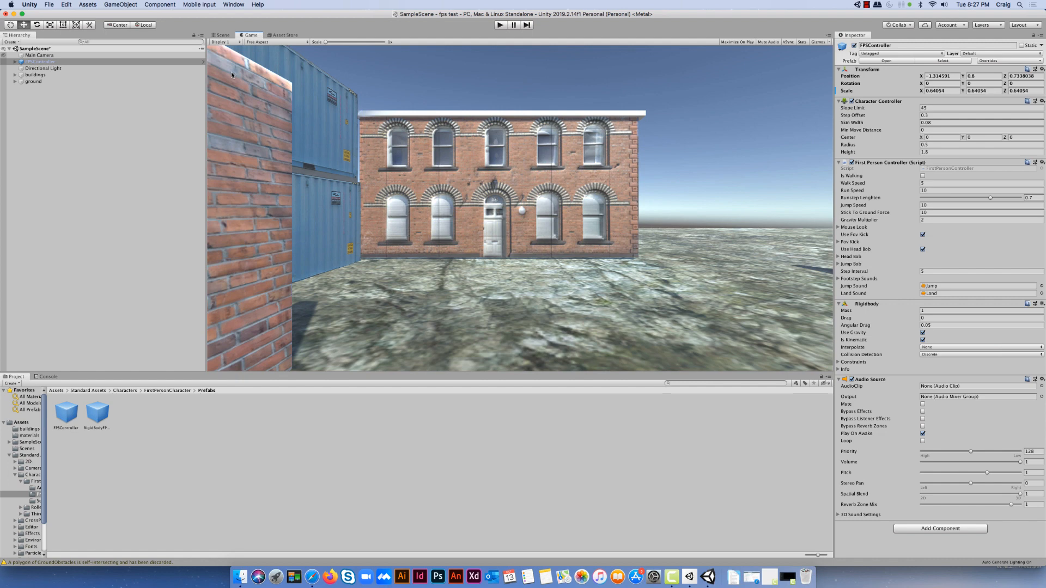
{"action": "left_click", "coordinate": [500, 25]}
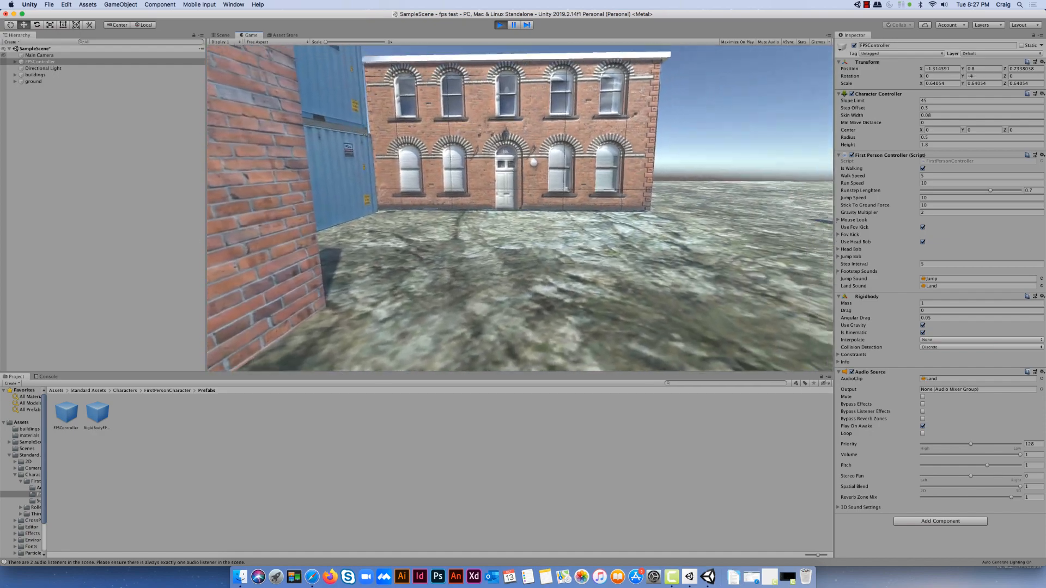
{"action": "key", "text": "w"}
{"action": "key", "text": "w"}
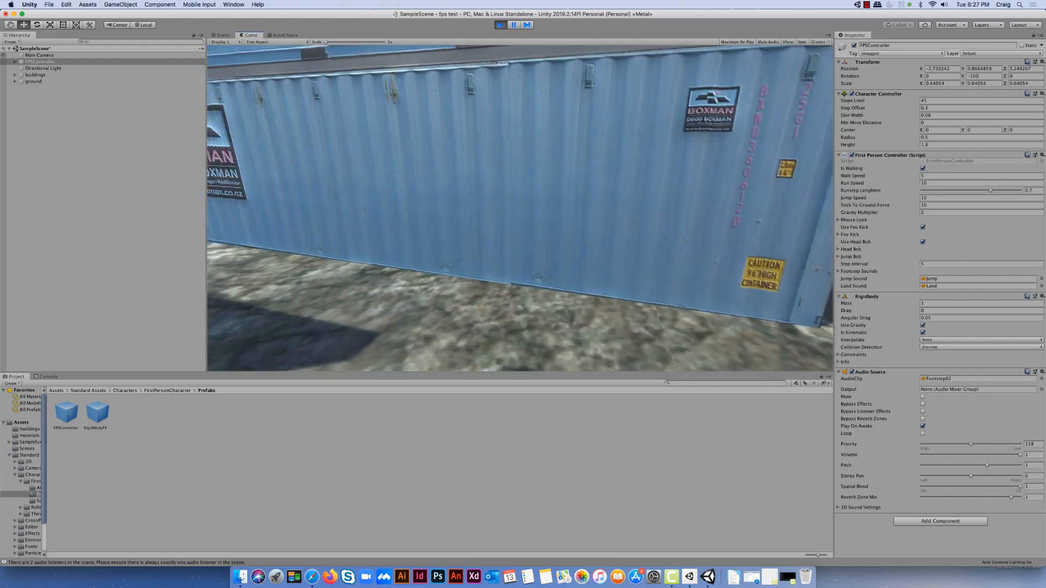
{"action": "key", "text": "w"}
{"action": "key", "text": "w"}
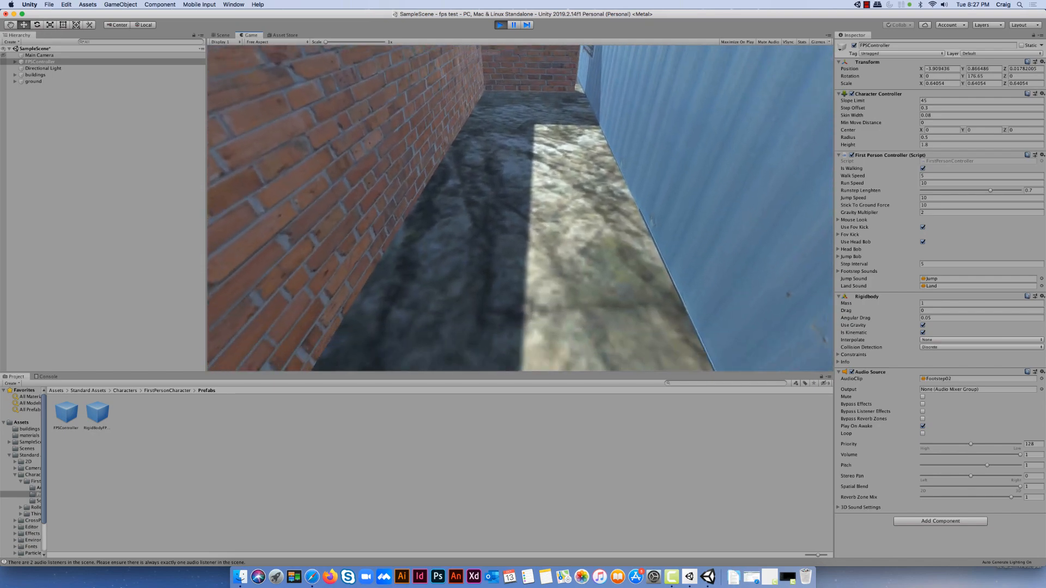
{"action": "key", "text": "w"}
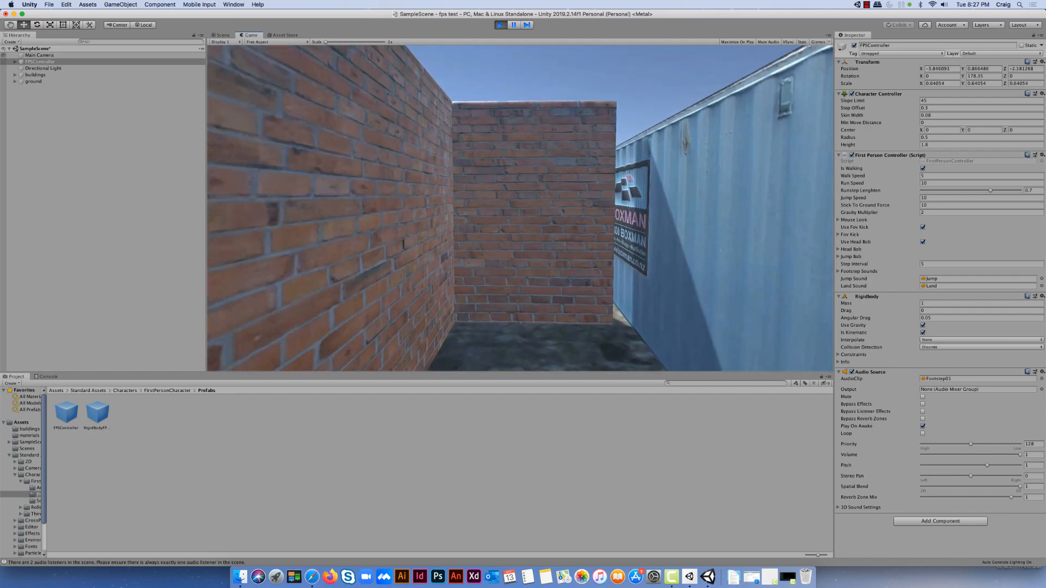
{"action": "key", "text": "s"}
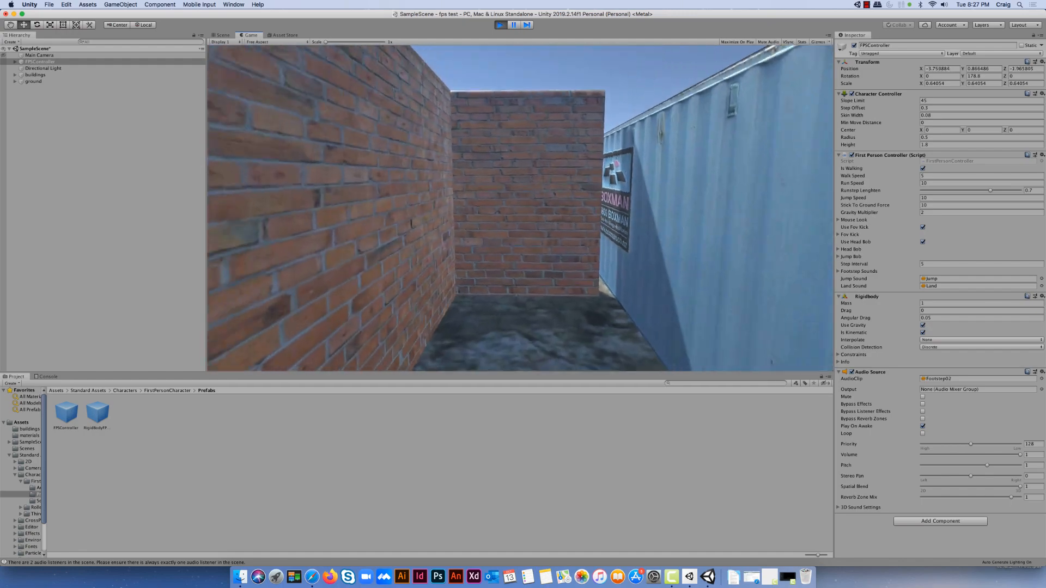
Walk the character past the brick building's front door, around the walled yard and along the outer edge of the ground
{"action": "key", "text": "w"}
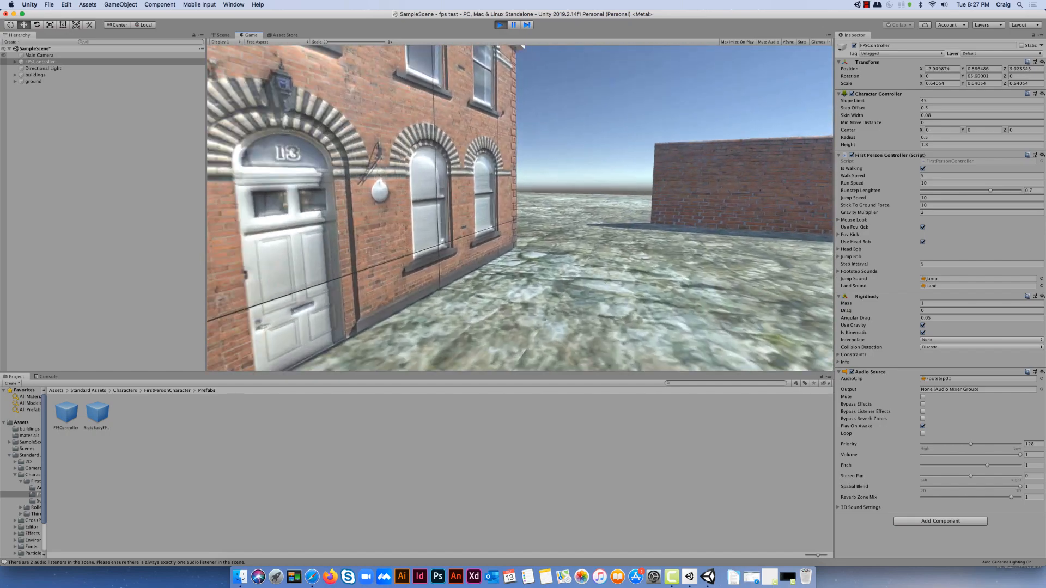
{"action": "key", "text": "w"}
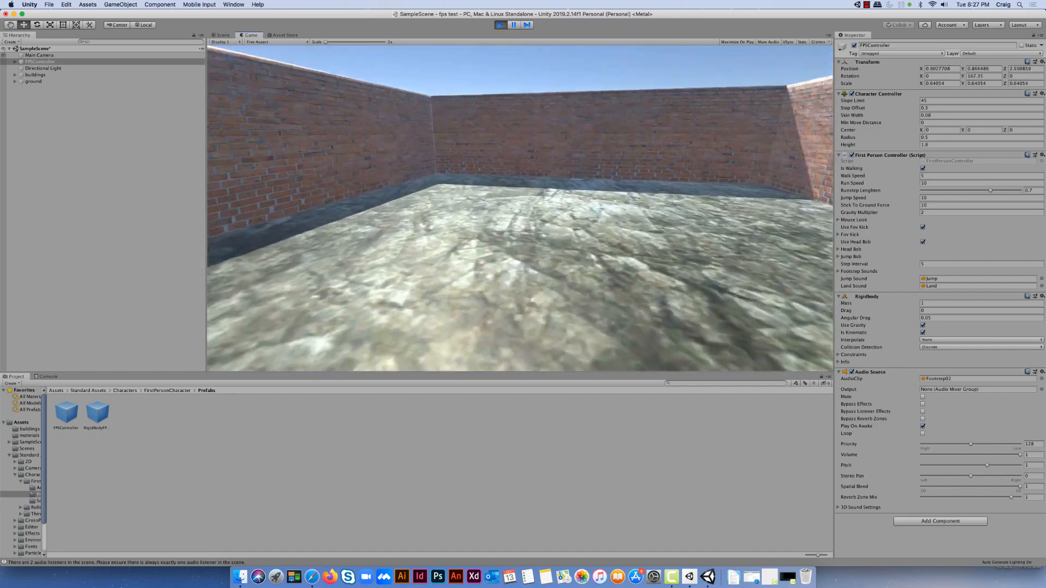
{"action": "key", "text": "w"}
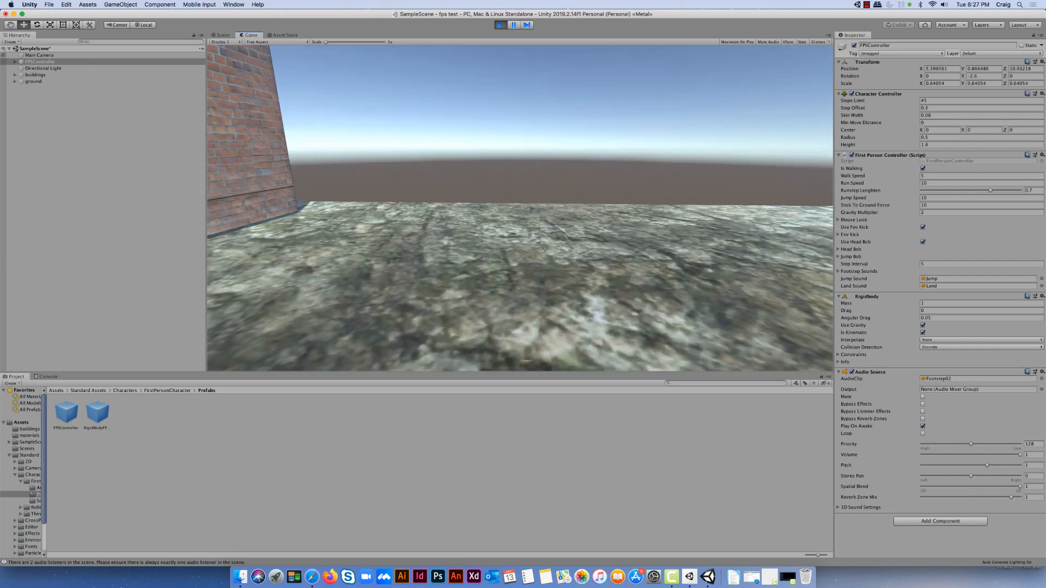
{"action": "key", "text": "w"}
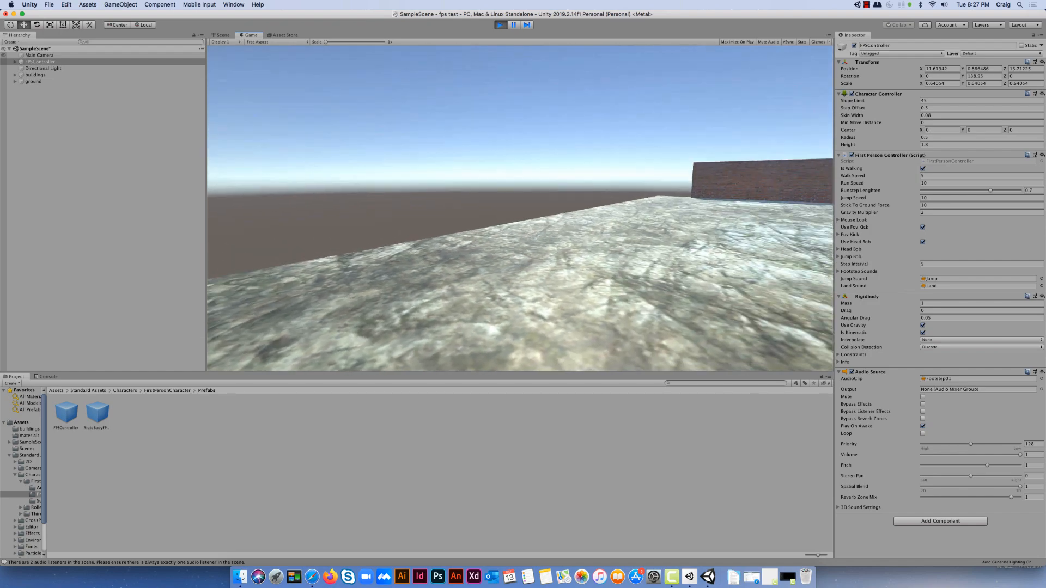
{"action": "key", "text": "w"}
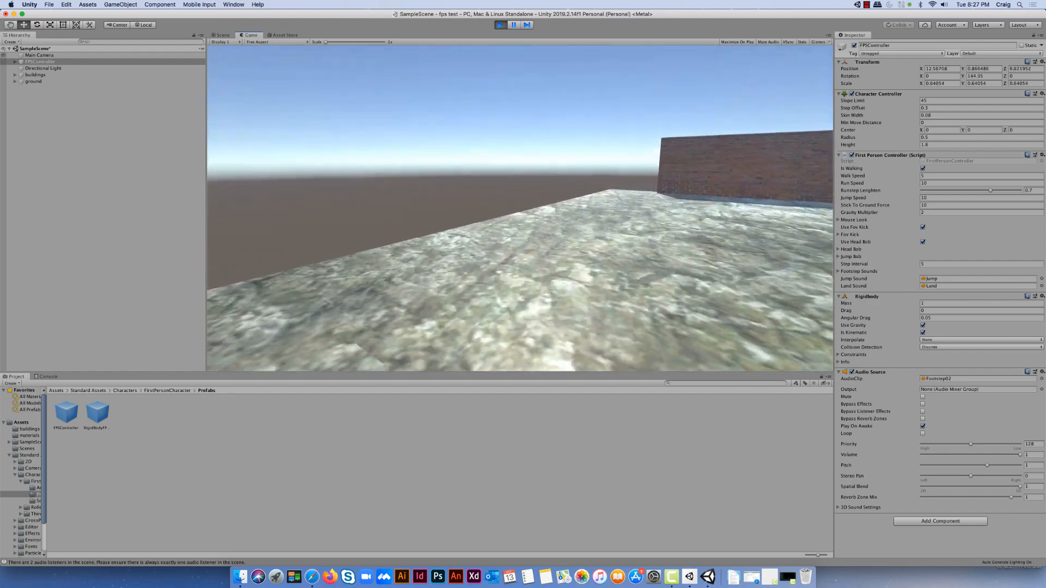
{"action": "key", "text": "w"}
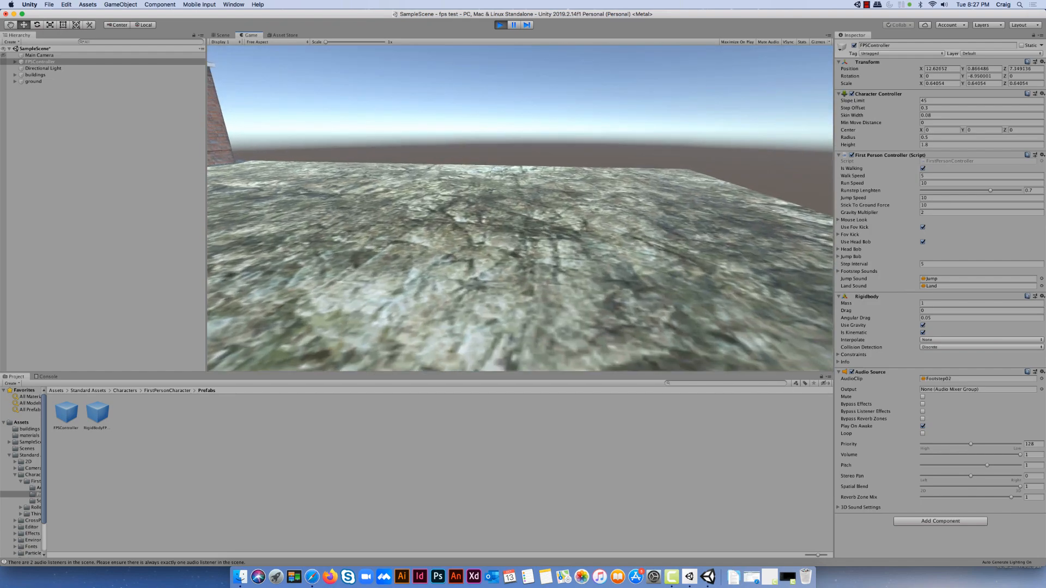
Walk the character along the back of the brick building and step off the edge of the ground
{"action": "key", "text": "w"}
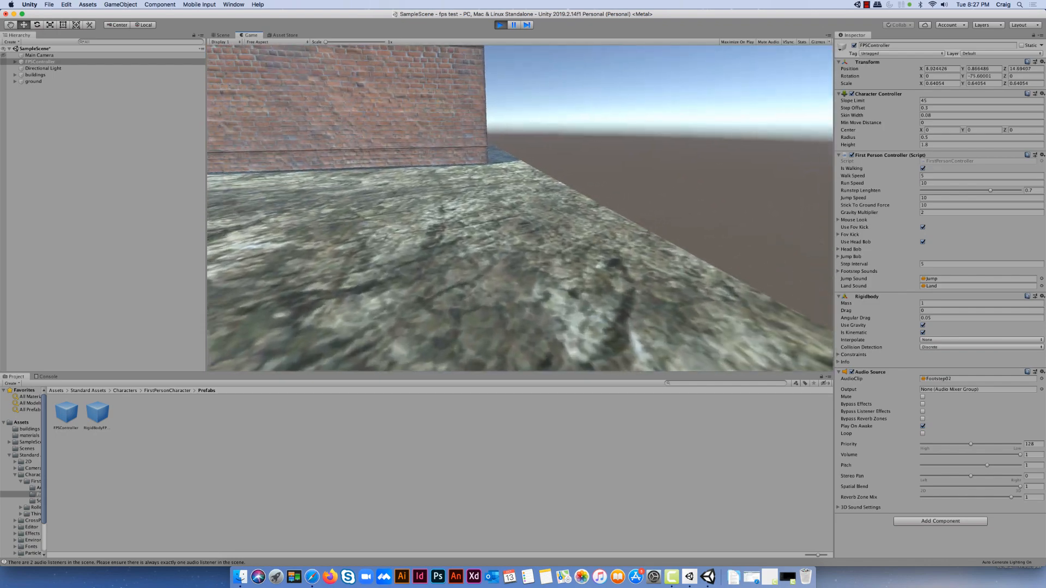
{"action": "key", "text": "w"}
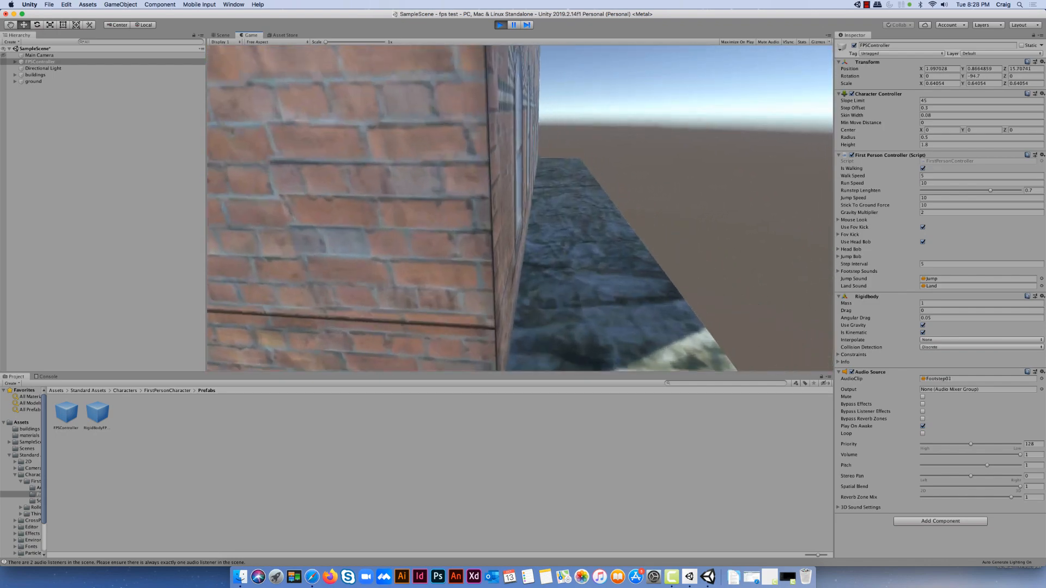
{"action": "key", "text": "w"}
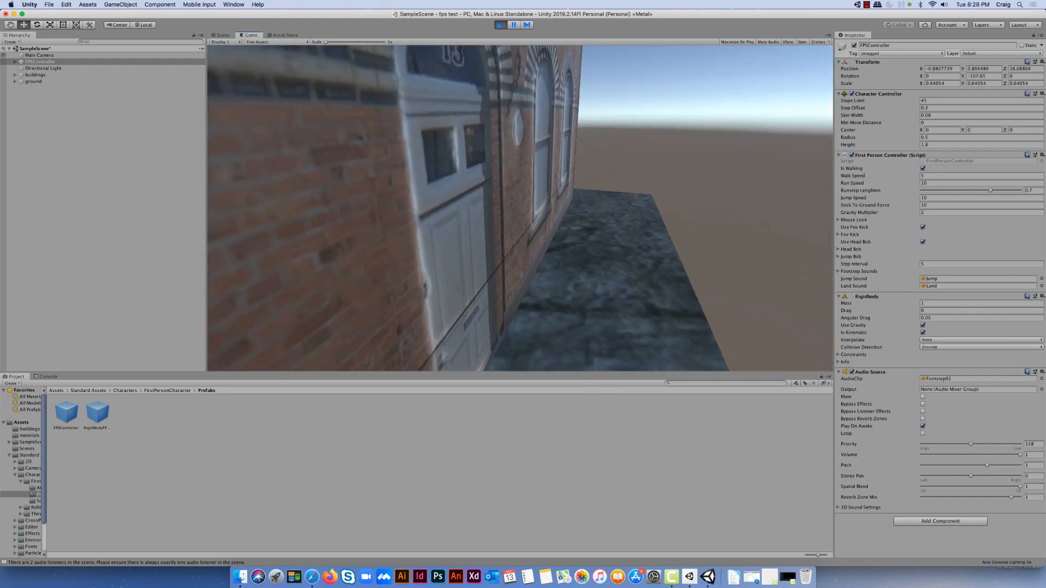
{"action": "key", "text": "w"}
{"action": "key", "text": "d"}
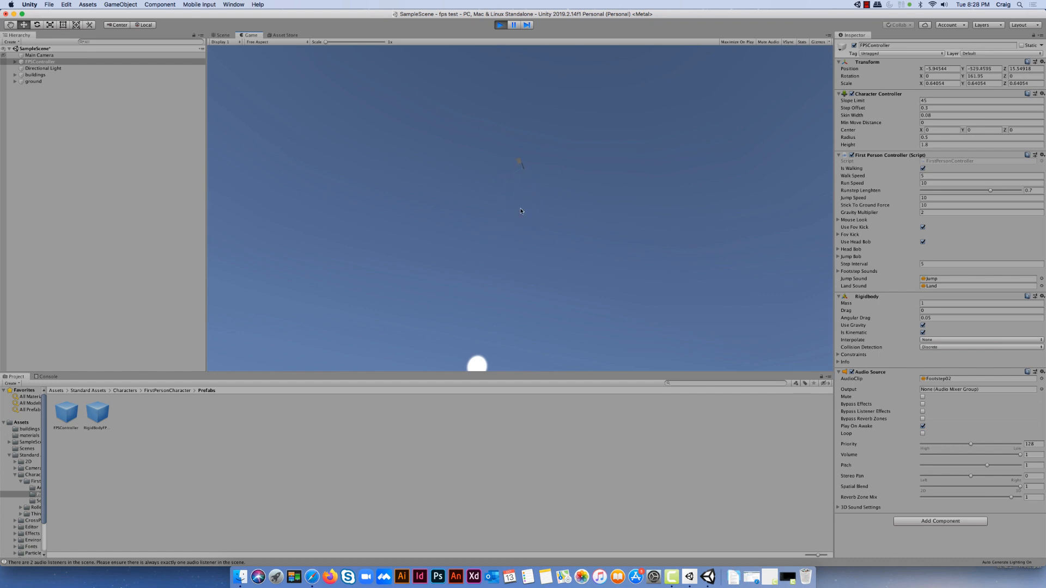
Stop play mode and return to the Scene view with the whole ground and all buildings in view
{"action": "left_click", "coordinate": [504, 26]}
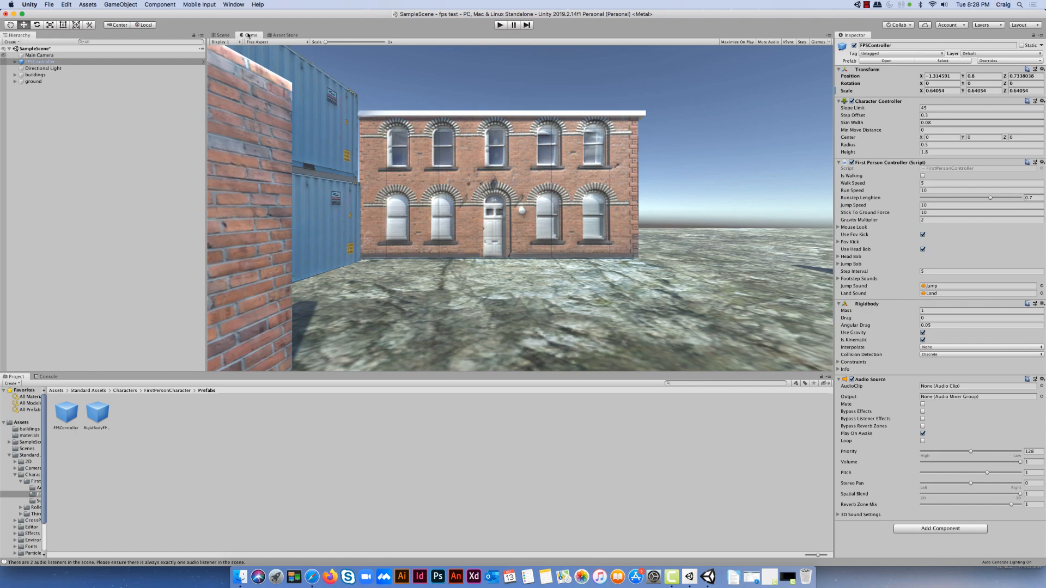
{"action": "left_click", "coordinate": [225, 36]}
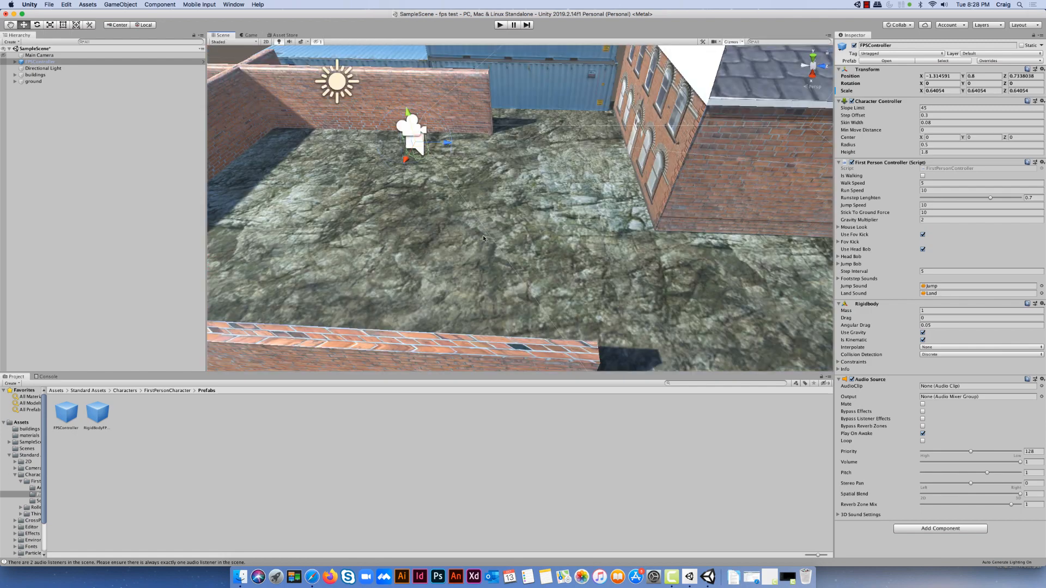
{"action": "scroll", "coordinate": [485, 245], "scroll_direction": "down", "scroll_amount": 10}
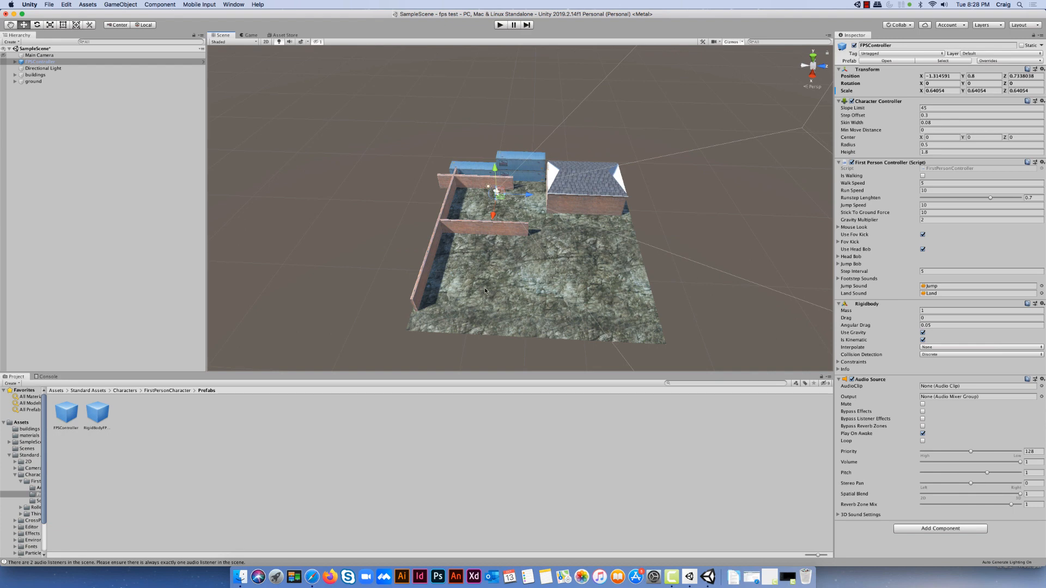